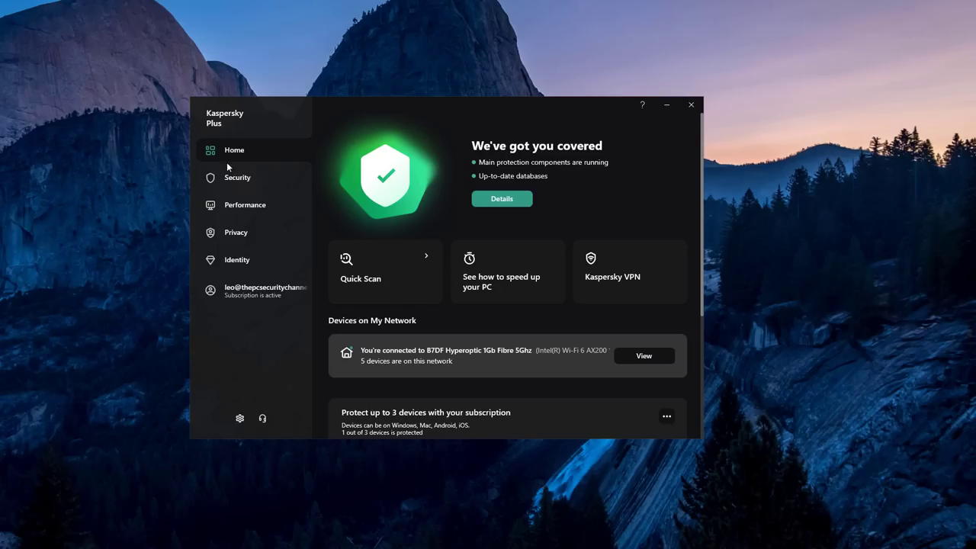
Step: Look through the Security, Performance, Privacy and Identity sections, and return to the Home overview
{"action": "left_click", "coordinate": [229, 181]}
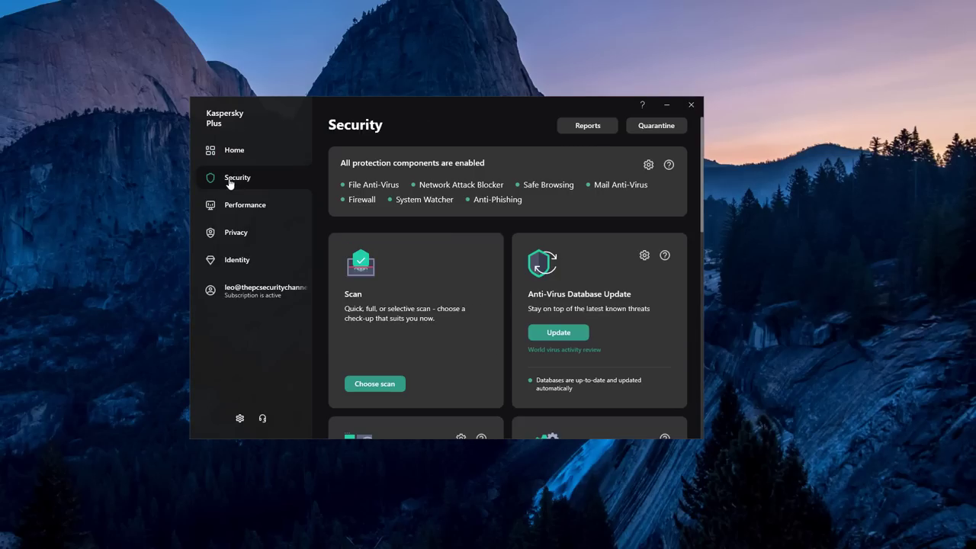
{"action": "left_click", "coordinate": [231, 206]}
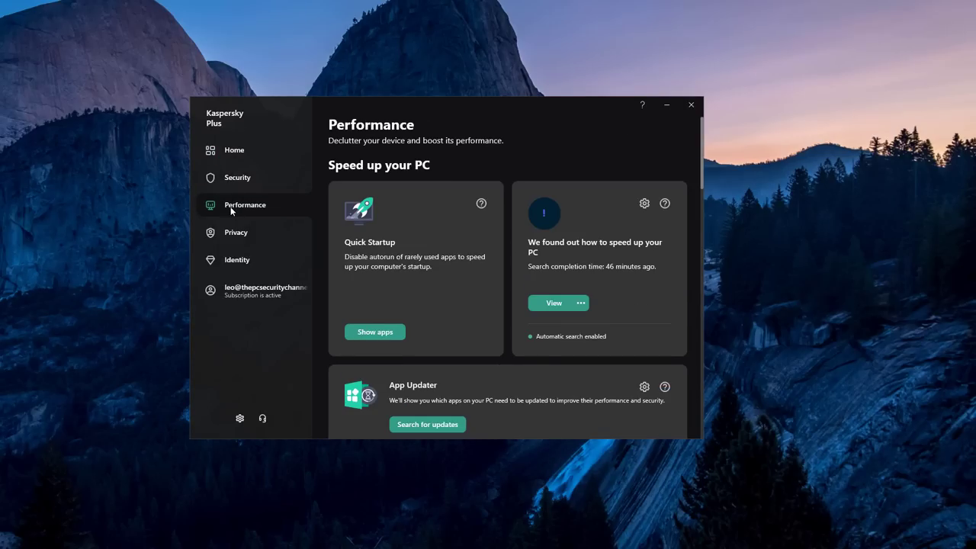
{"action": "left_click", "coordinate": [241, 234]}
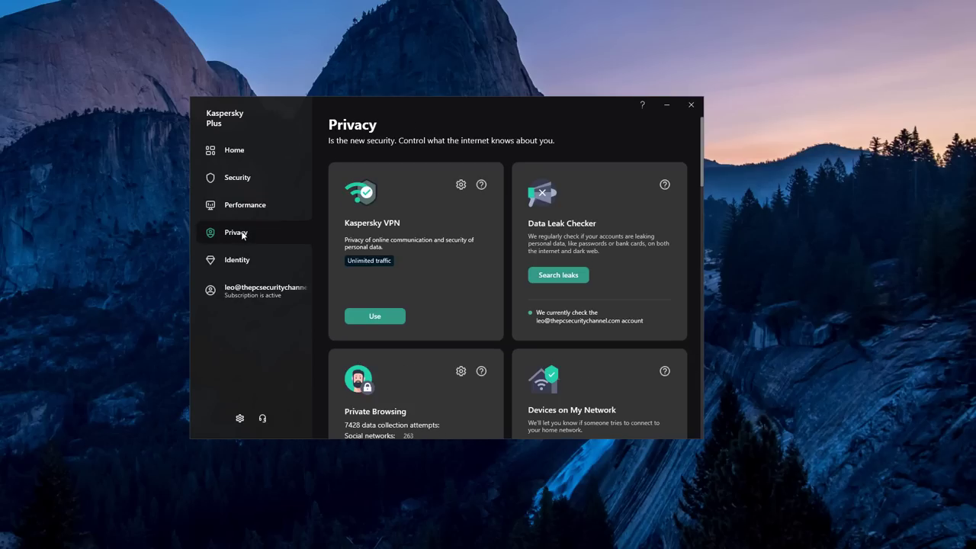
{"action": "left_click", "coordinate": [237, 260]}
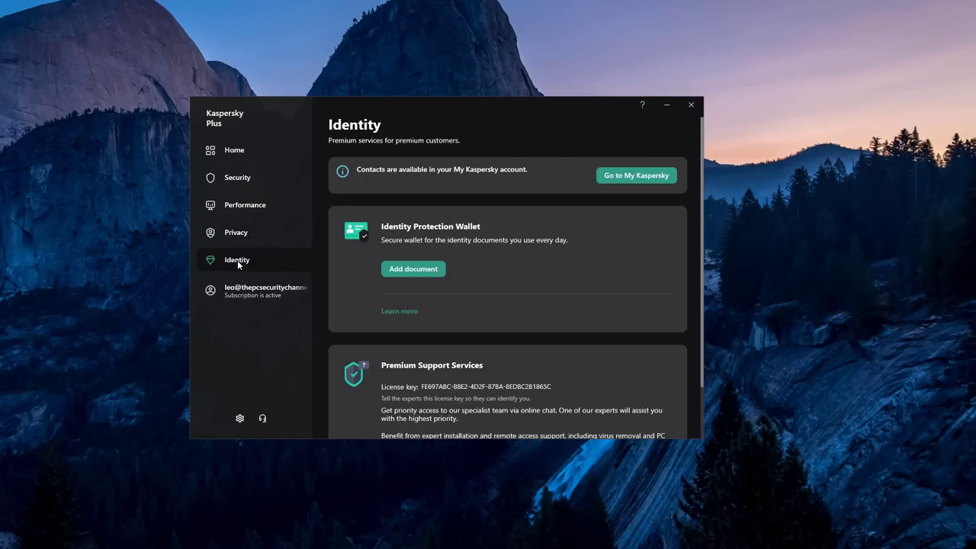
{"action": "left_click", "coordinate": [239, 159]}
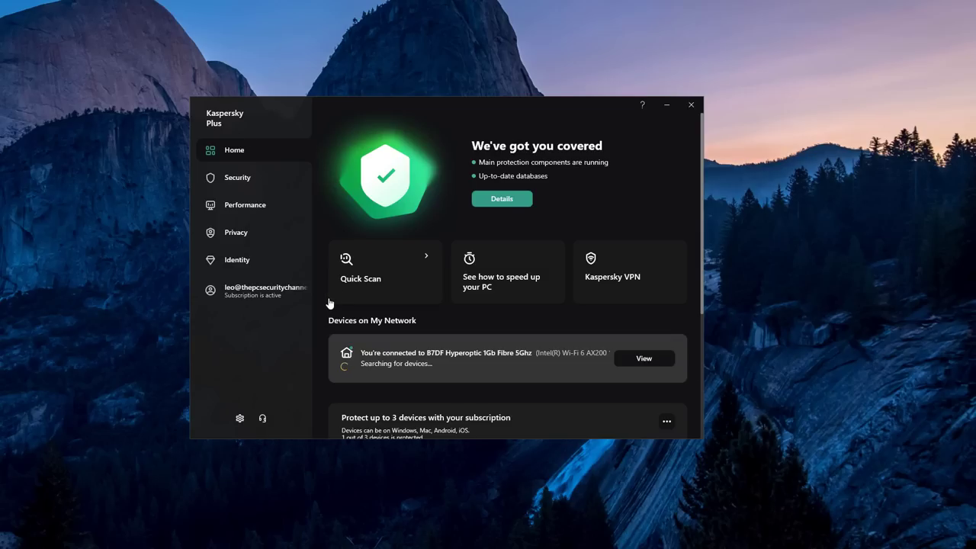
Step: Review the full activity timeline for the last 7 days and the devices connected to the home network
{"action": "scroll", "coordinate": [329, 302], "scroll_direction": "down", "scroll_amount": 5}
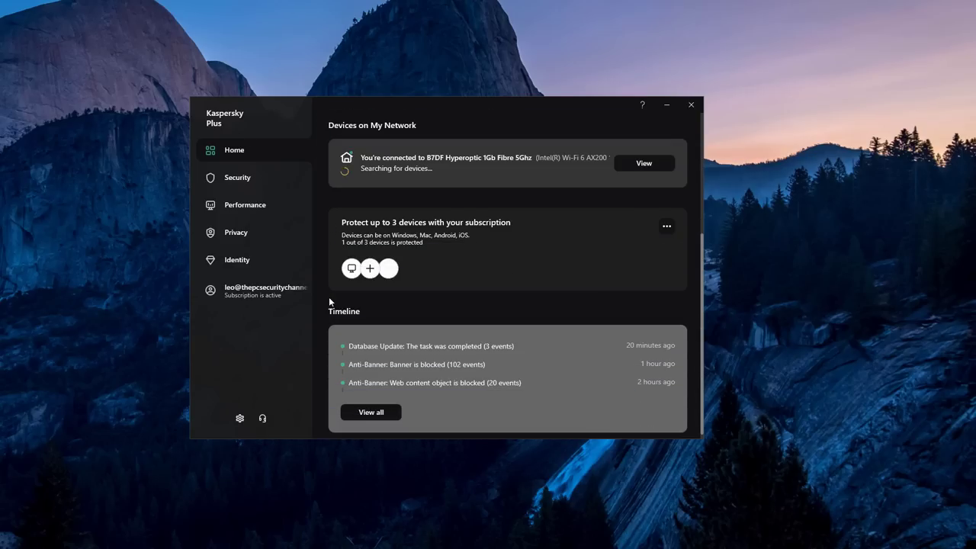
{"action": "left_click", "coordinate": [366, 416]}
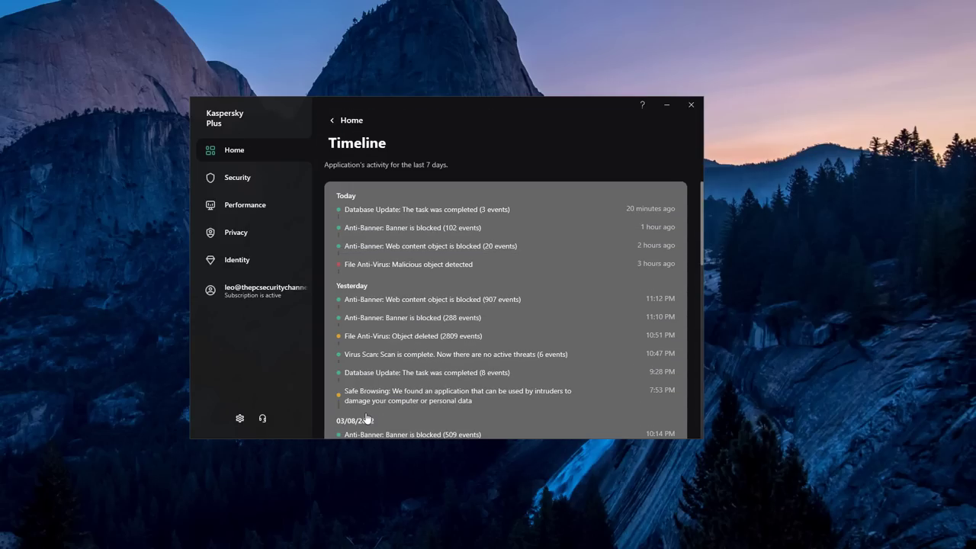
{"action": "left_click", "coordinate": [377, 355]}
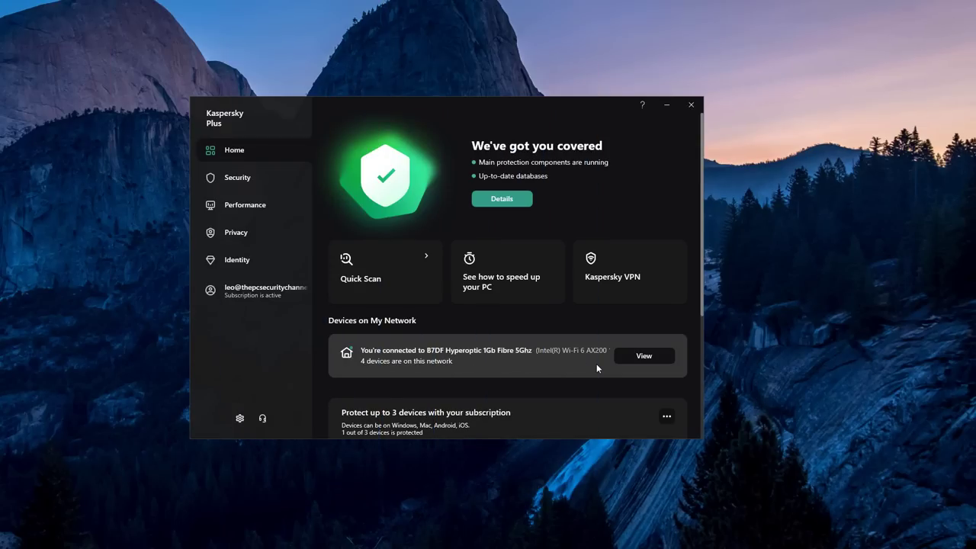
{"action": "left_click", "coordinate": [619, 364]}
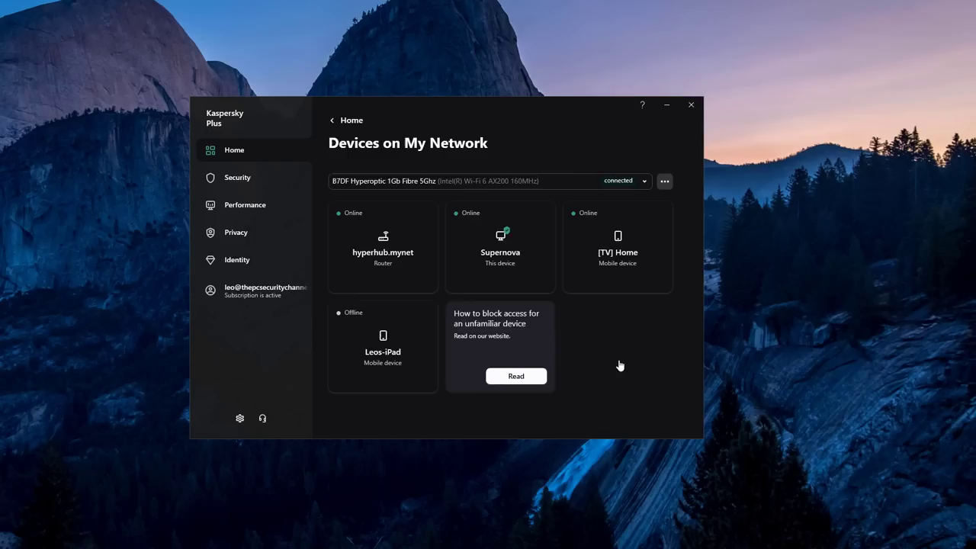
{"action": "key", "text": "Escape"}
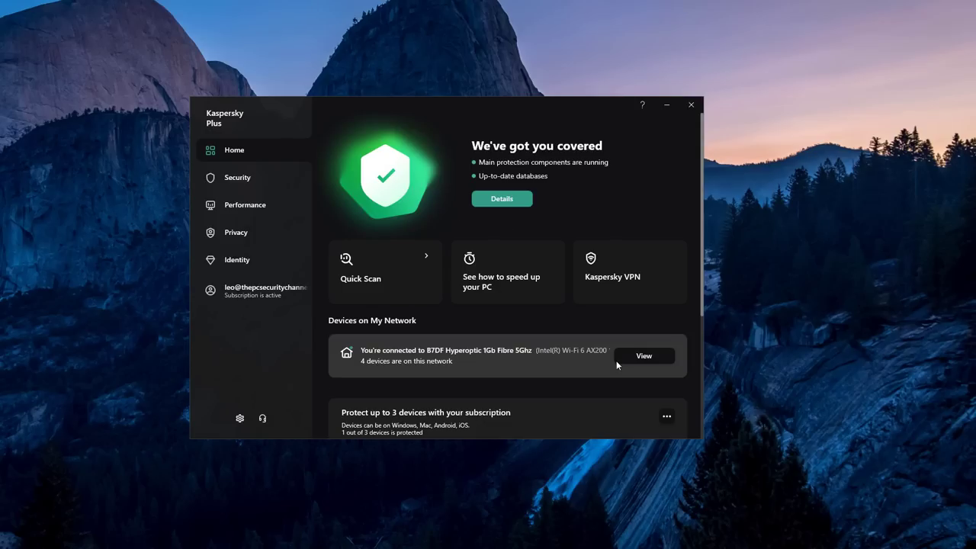
Step: Turn on Kaspersky VPN and view its list of server locations, leaving the Fastest server selected
{"action": "left_click", "coordinate": [593, 279]}
{"action": "left_click", "coordinate": [479, 251]}
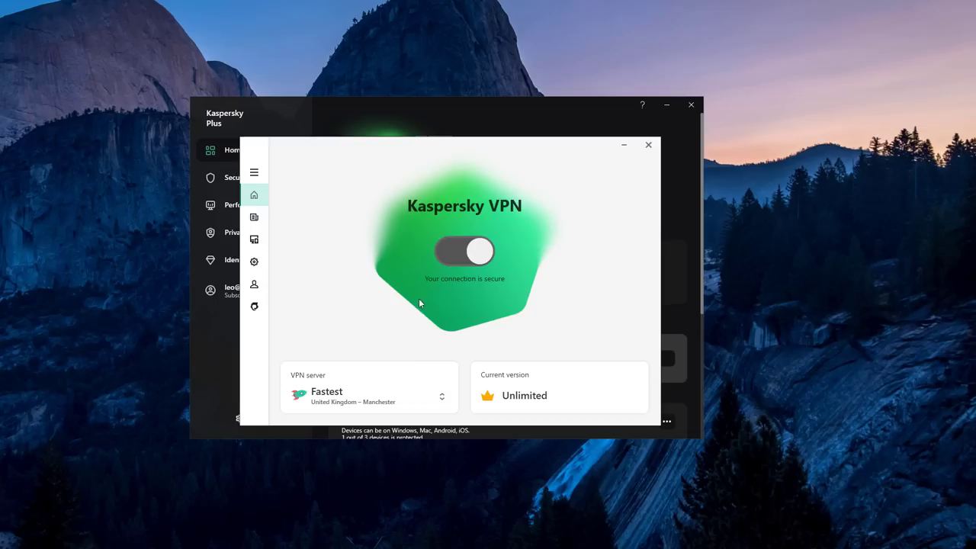
{"action": "left_click", "coordinate": [424, 380]}
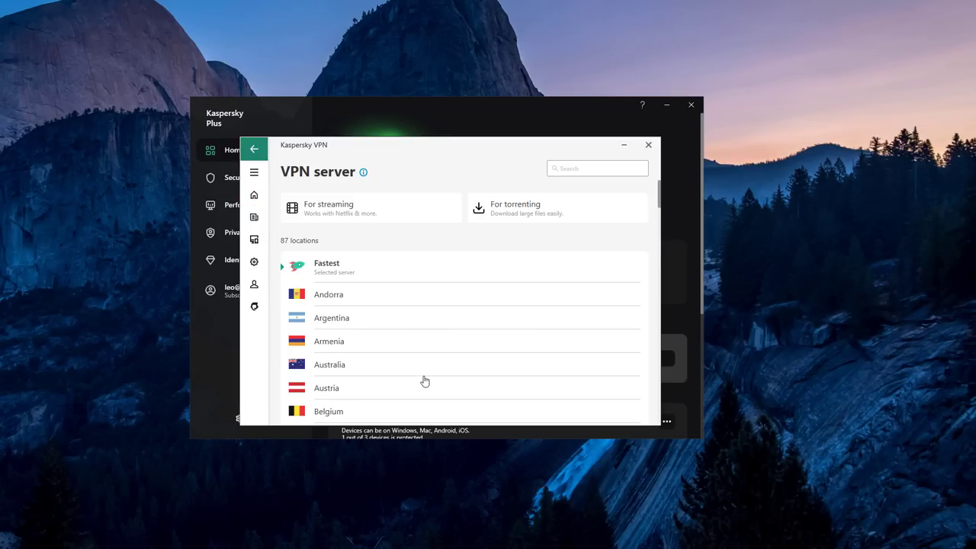
{"action": "left_click", "coordinate": [648, 144]}
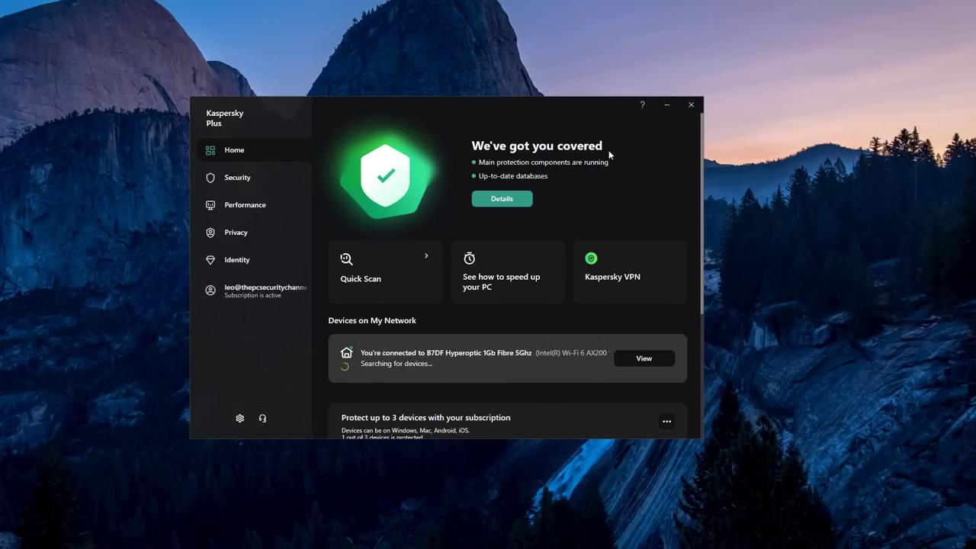
Step: Clean up the unused system files and fix the Windows registry issues found by PC Speed-Up
{"action": "mouse_move", "coordinate": [596, 262]}
{"action": "left_click", "coordinate": [512, 279]}
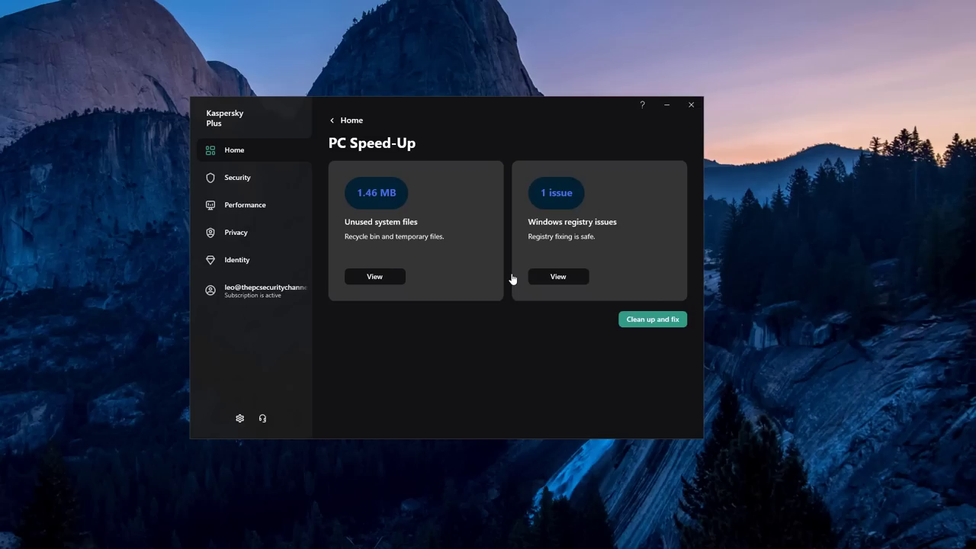
{"action": "left_click", "coordinate": [623, 320]}
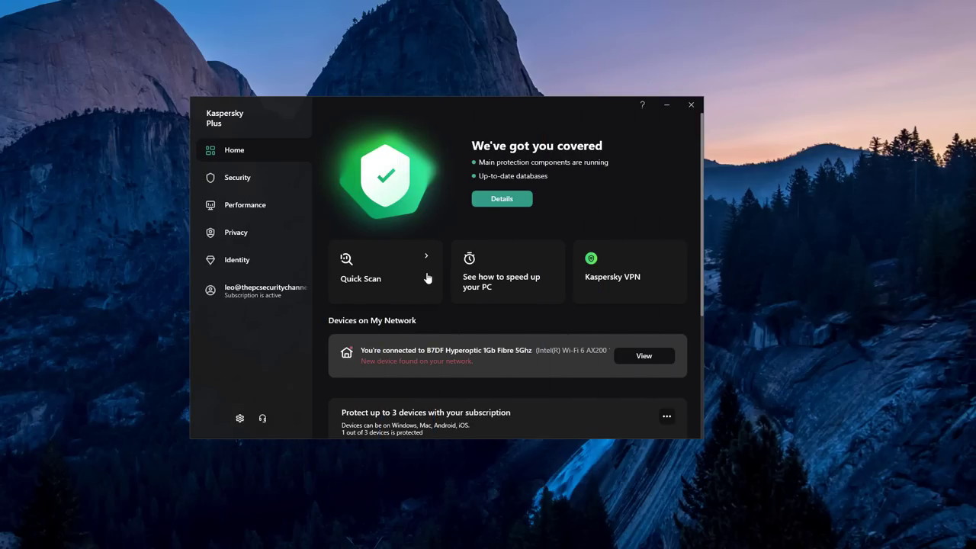
Step: Examine the Quick Scan settings, including security level, action on threat detection, scan scope and schedule
{"action": "left_click", "coordinate": [431, 276]}
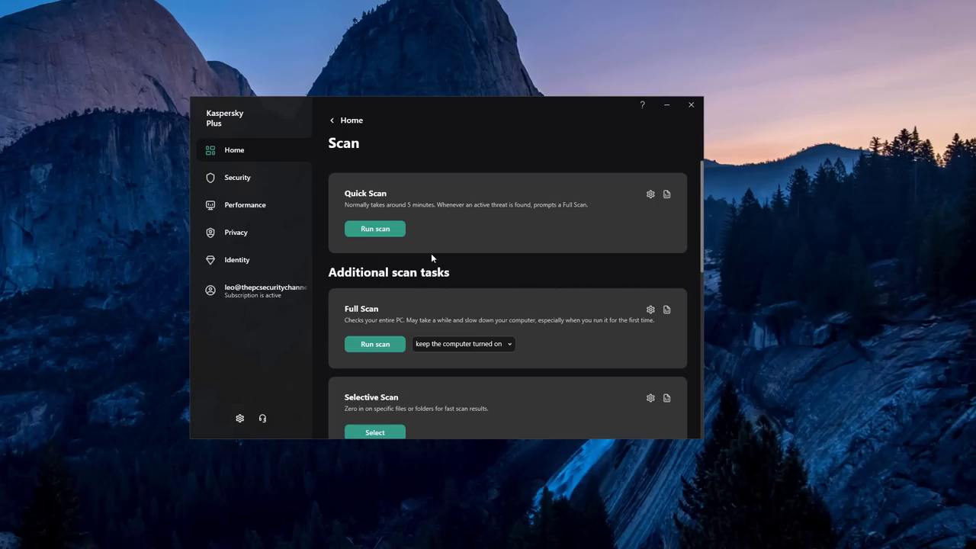
{"action": "left_click", "coordinate": [649, 195]}
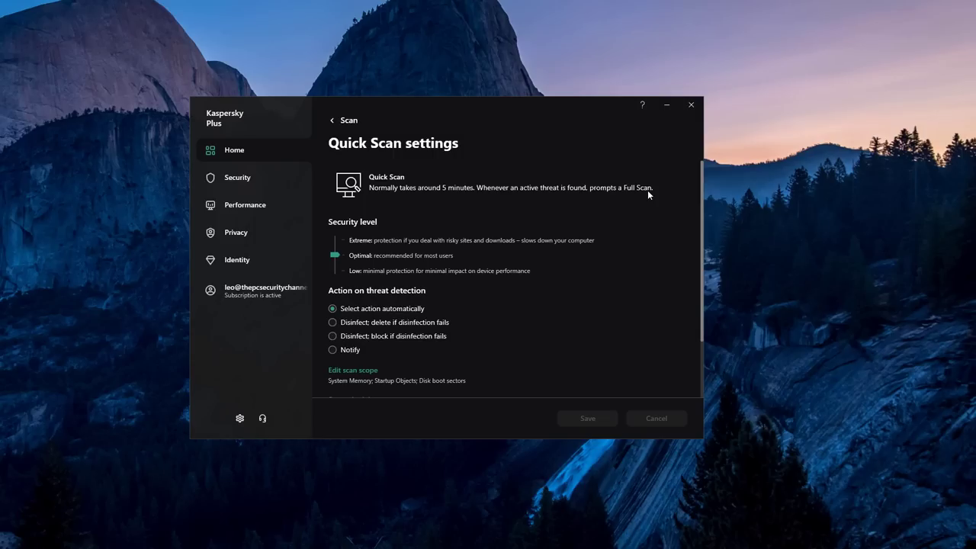
{"action": "scroll", "coordinate": [648, 194], "scroll_direction": "down", "scroll_amount": 2}
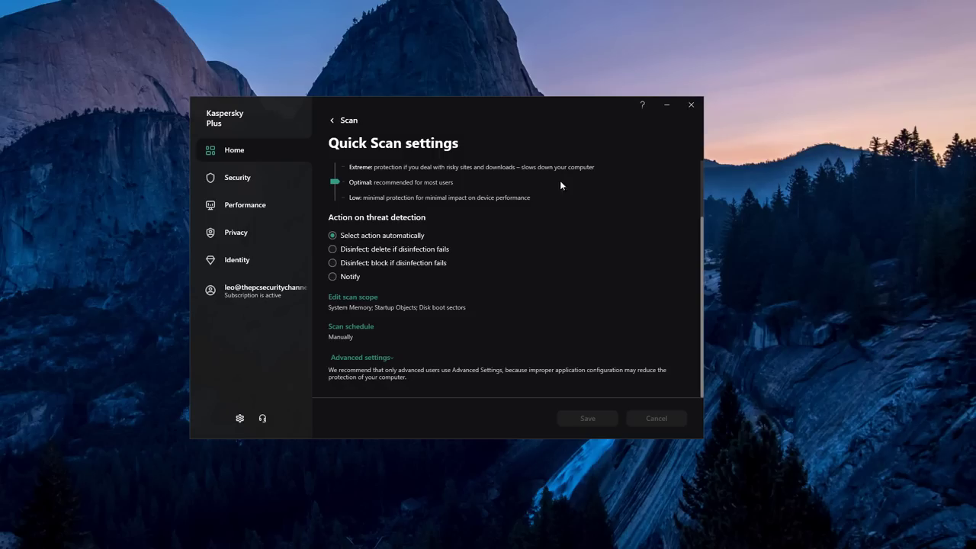
Step: Examine the Intrusion Prevention settings for application rights, trust groups and processing rules in the Security section
{"action": "left_click", "coordinate": [285, 186]}
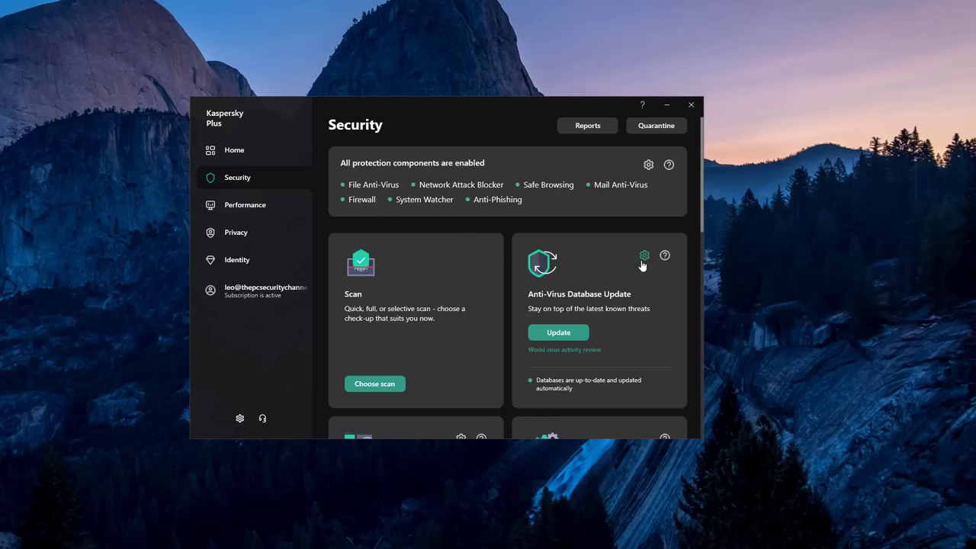
{"action": "scroll", "coordinate": [641, 261], "scroll_direction": "down", "scroll_amount": 2}
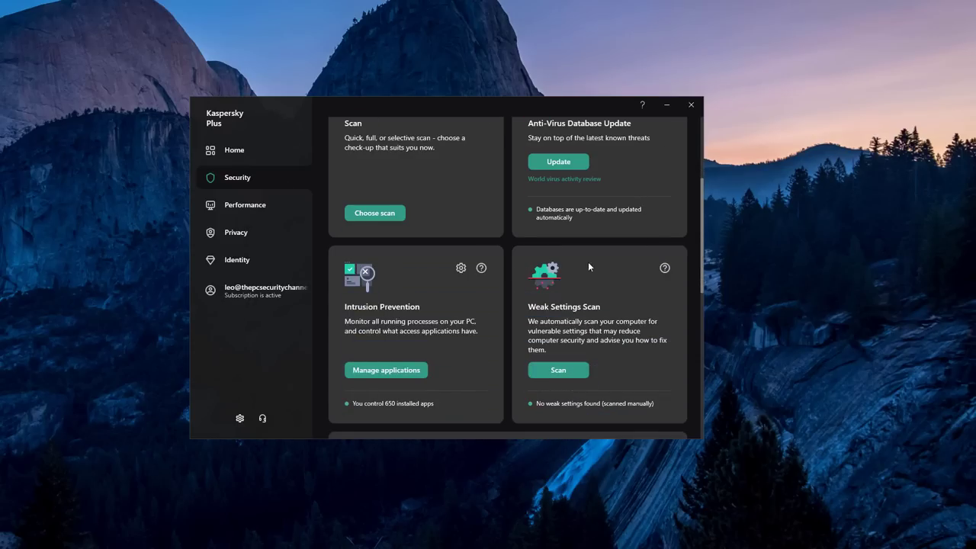
{"action": "left_click", "coordinate": [461, 268]}
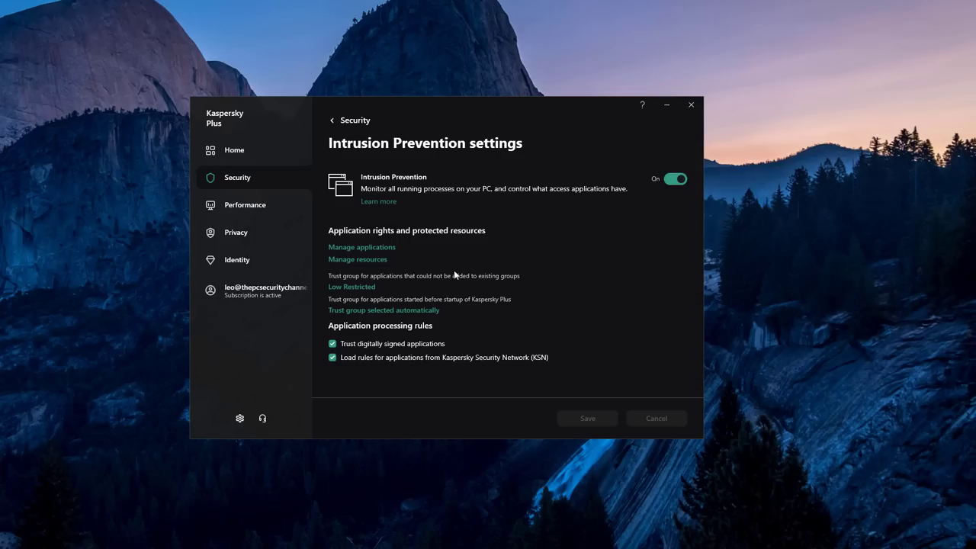
{"action": "key", "text": "Escape"}
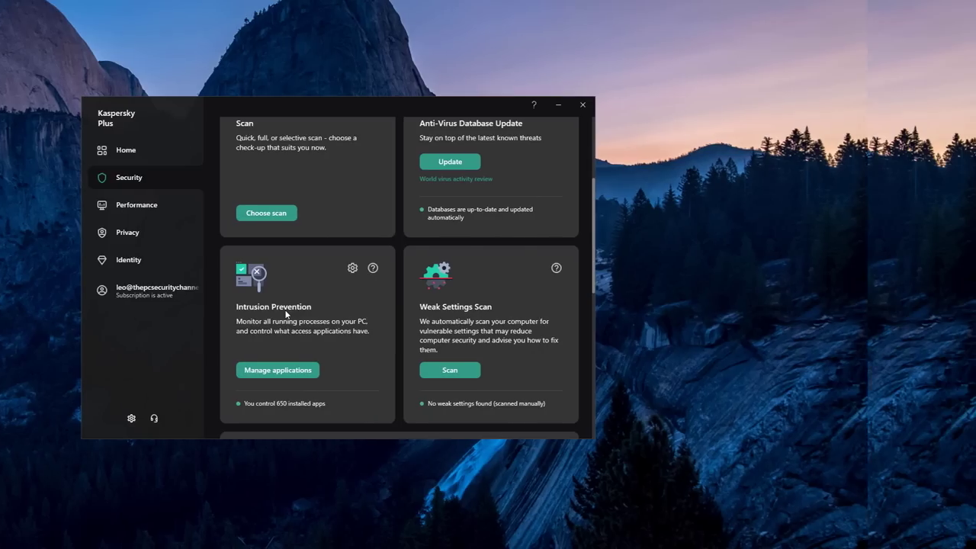
Step: Inspect the Intrusion Prevention application list, comparing the Trusted and Low Restricted groups, and close it
{"action": "left_click", "coordinate": [385, 369]}
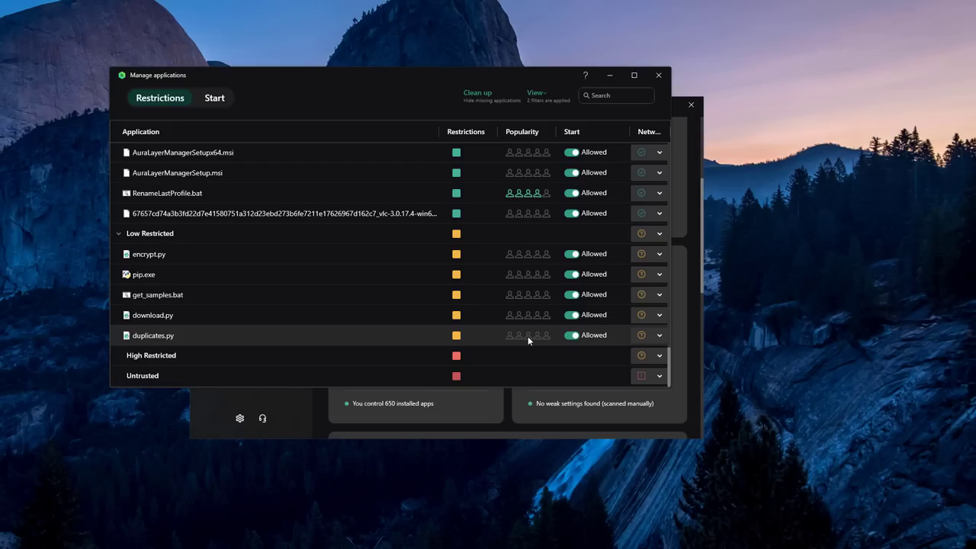
{"action": "scroll", "coordinate": [528, 336], "scroll_direction": "up", "scroll_amount": 5}
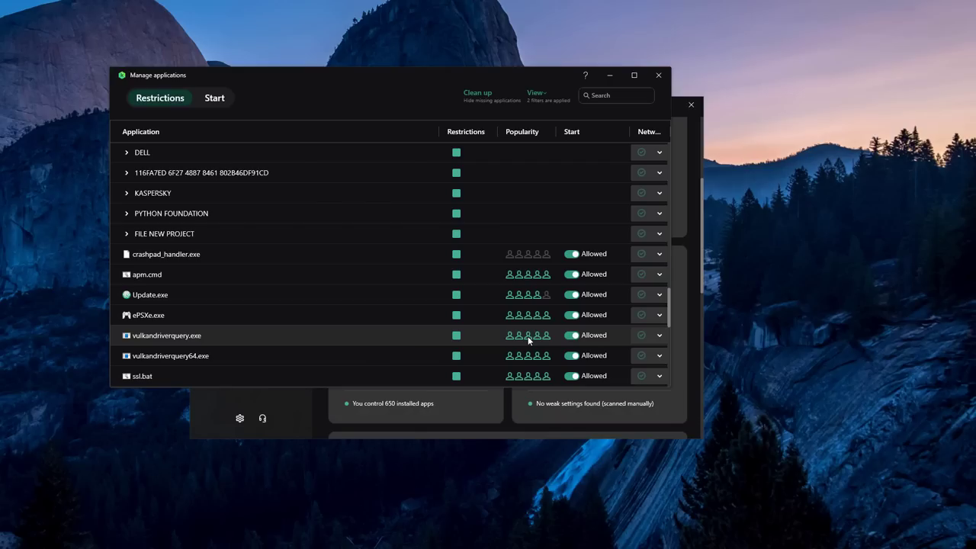
{"action": "scroll", "coordinate": [527, 336], "scroll_direction": "up", "scroll_amount": 15}
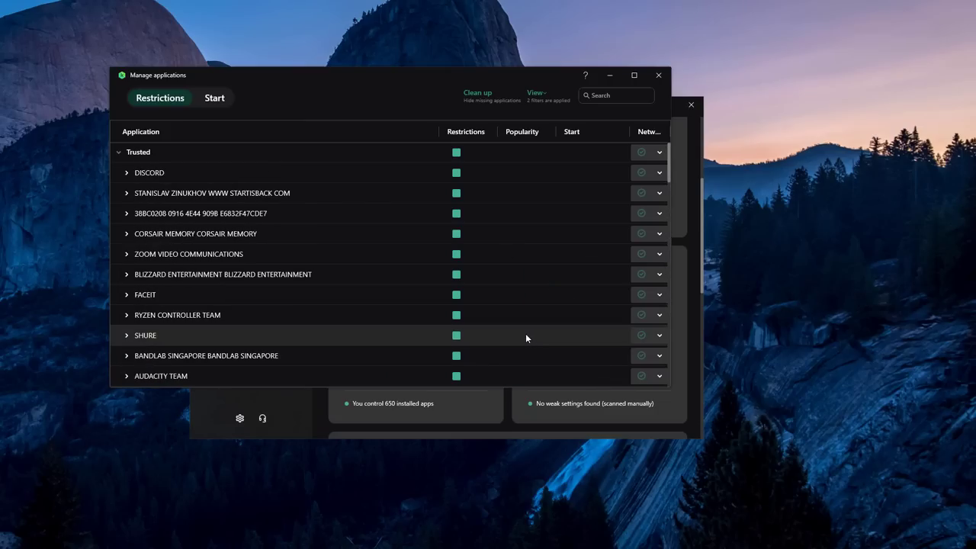
{"action": "scroll", "coordinate": [525, 337], "scroll_direction": "down", "scroll_amount": 5}
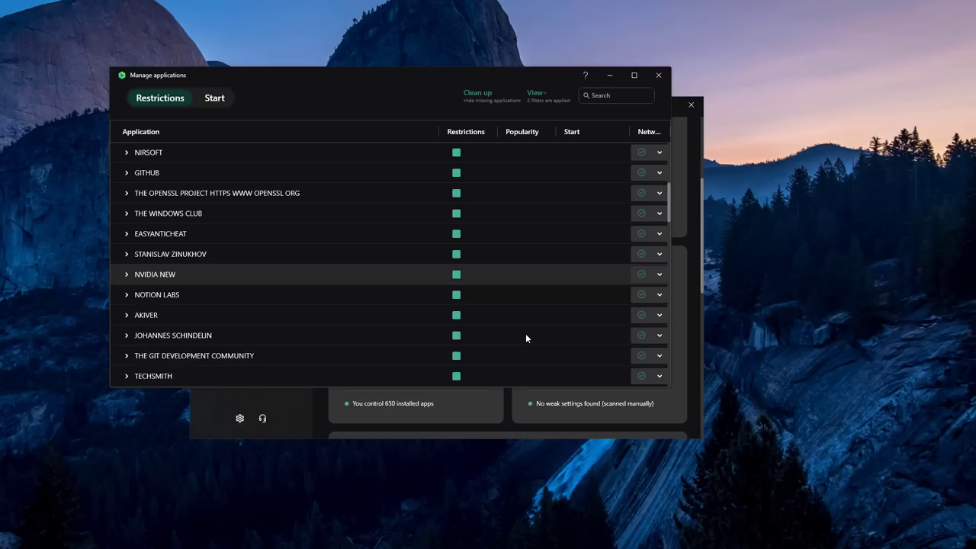
{"action": "scroll", "coordinate": [525, 337], "scroll_direction": "up", "scroll_amount": 6}
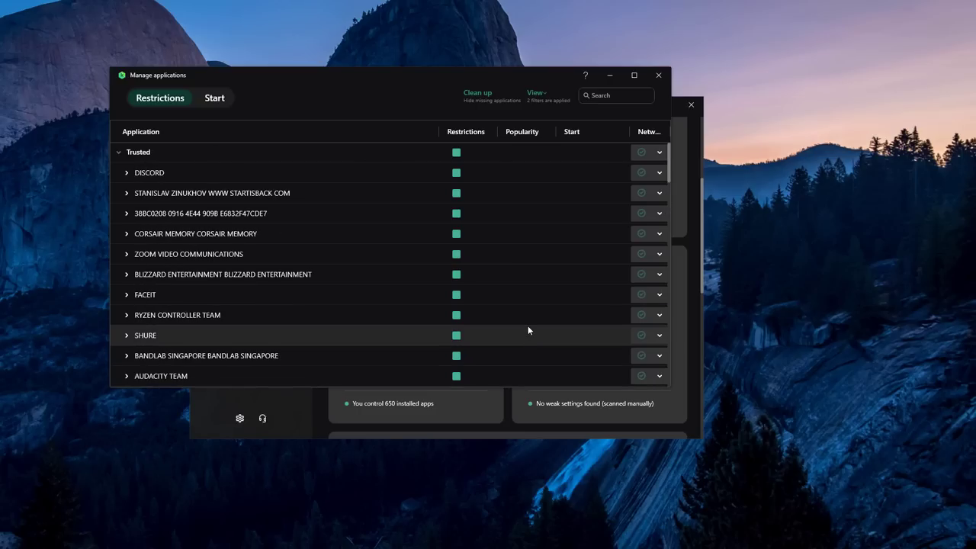
{"action": "key", "text": "Escape"}
Step: Look over the Performance section's App Updater, Duplicates, Large Files, Unused Apps and hard drive health tools
{"action": "left_click", "coordinate": [260, 206]}
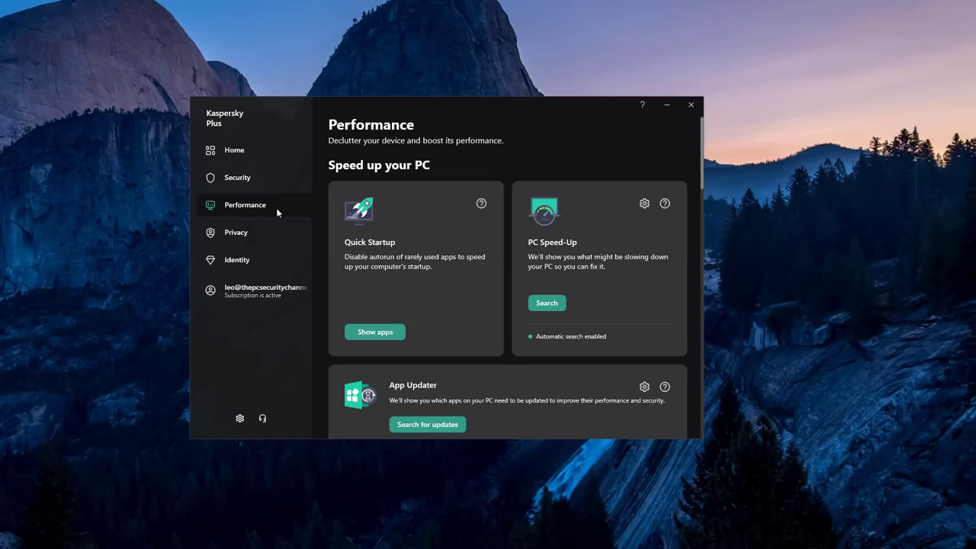
{"action": "scroll", "coordinate": [420, 281], "scroll_direction": "down", "scroll_amount": 1}
{"action": "left_click", "coordinate": [423, 328]}
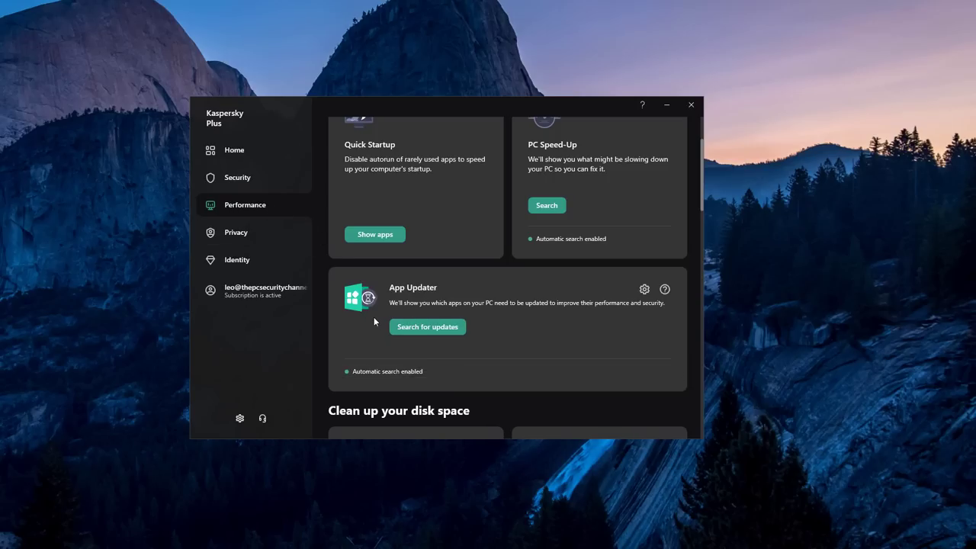
{"action": "scroll", "coordinate": [374, 321], "scroll_direction": "down", "scroll_amount": 3}
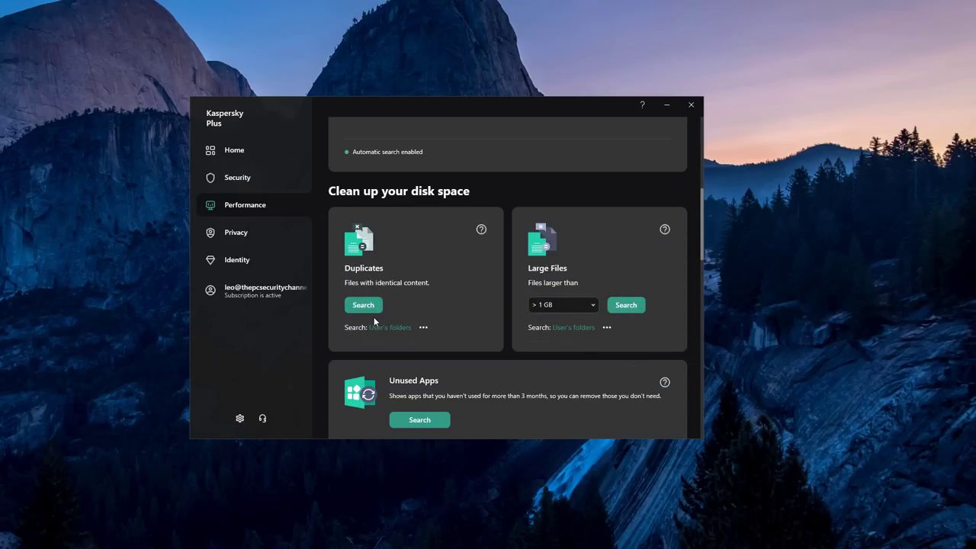
{"action": "scroll", "coordinate": [373, 316], "scroll_direction": "down", "scroll_amount": 1}
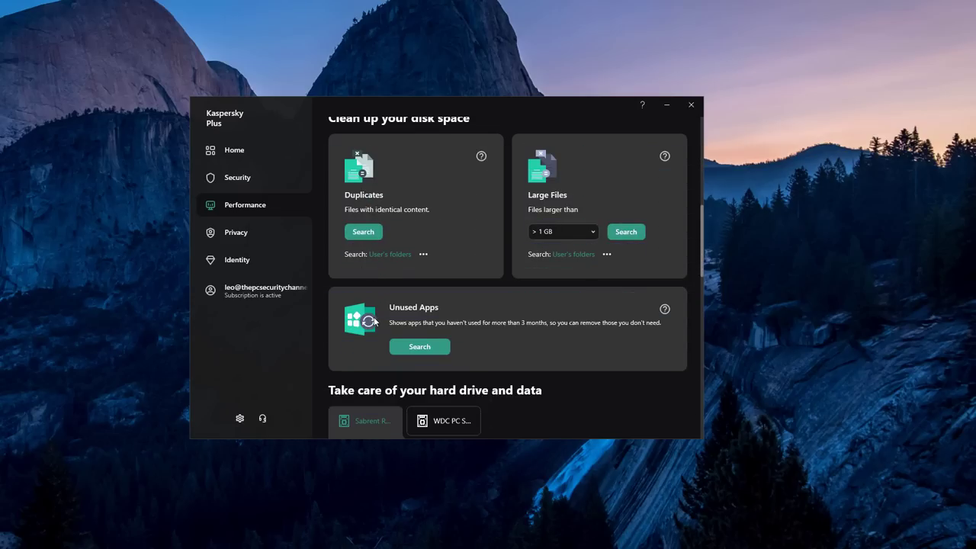
{"action": "scroll", "coordinate": [374, 318], "scroll_direction": "down", "scroll_amount": 3}
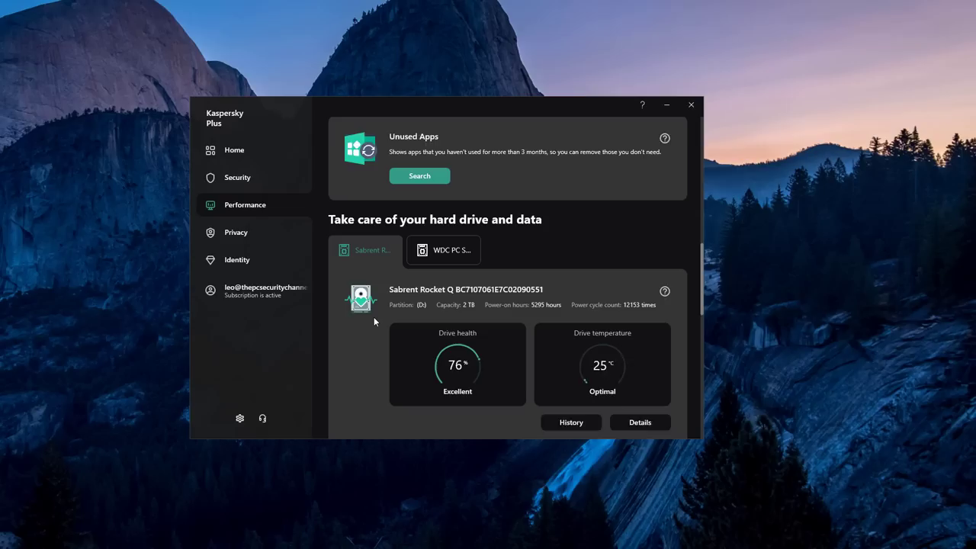
Step: View the health of the WDC PC SN530 drive and open the current activity of running applications
{"action": "left_click", "coordinate": [461, 232]}
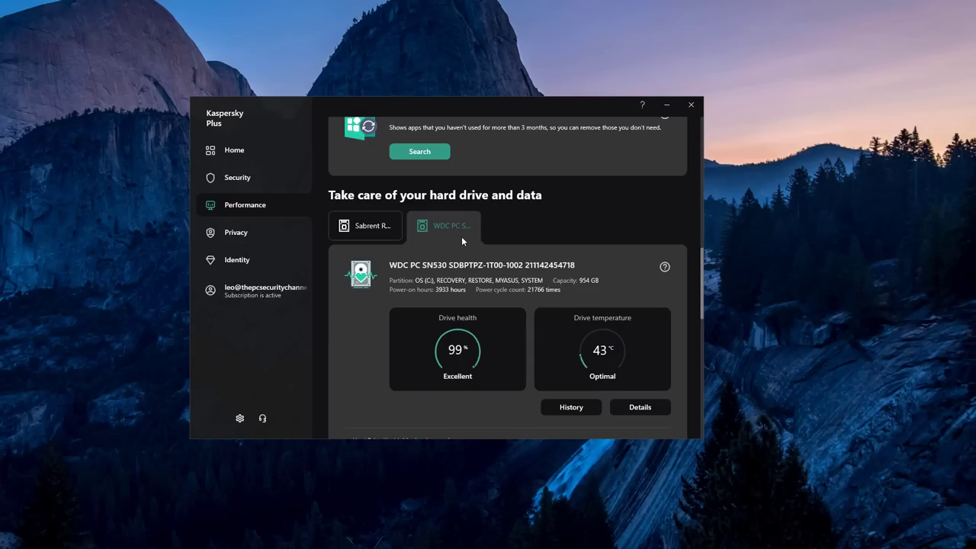
{"action": "scroll", "coordinate": [461, 241], "scroll_direction": "down", "scroll_amount": 4}
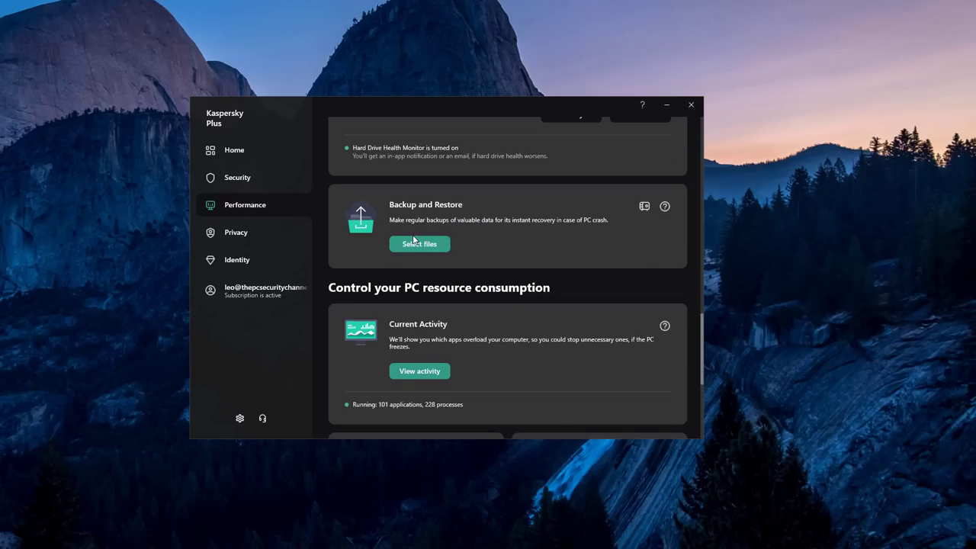
{"action": "left_click", "coordinate": [429, 371]}
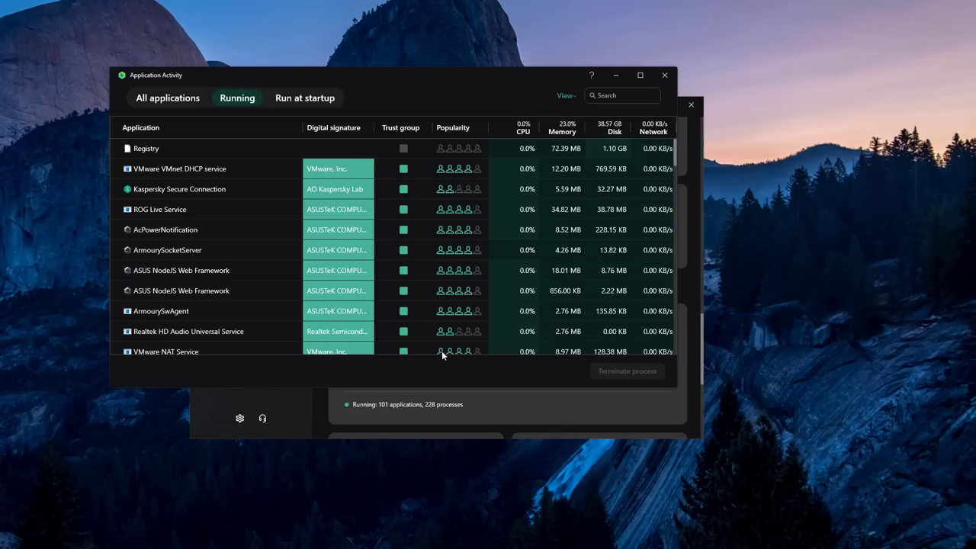
Step: Review the list of running applications in Application Activity and open the Network Monitor from the Security section
{"action": "scroll", "coordinate": [608, 149], "scroll_direction": "down", "scroll_amount": 6}
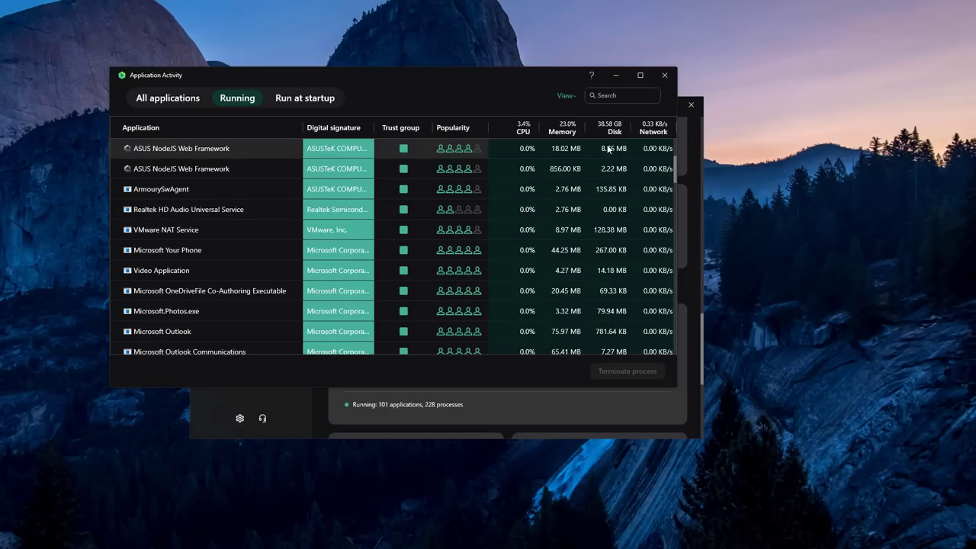
{"action": "scroll", "coordinate": [609, 149], "scroll_direction": "down", "scroll_amount": 2}
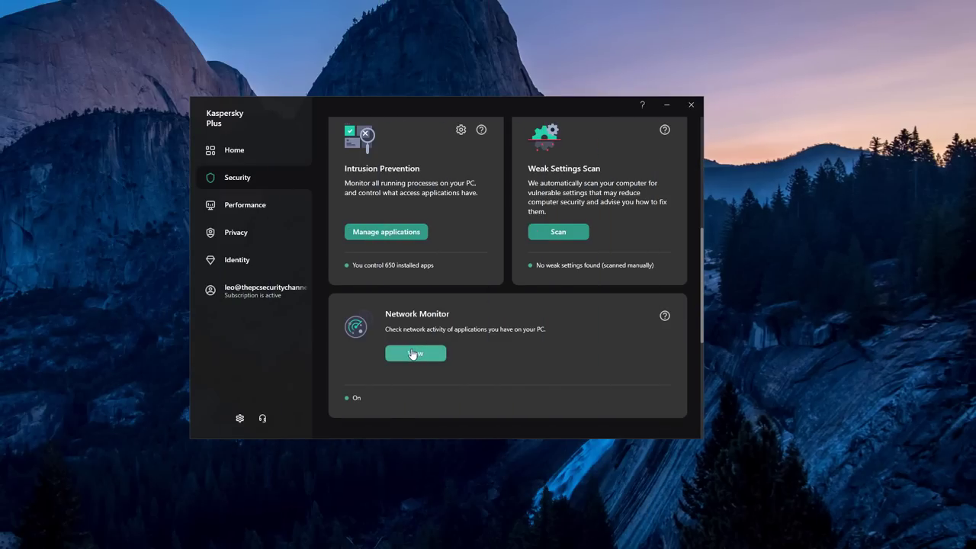
{"action": "left_click", "coordinate": [413, 354]}
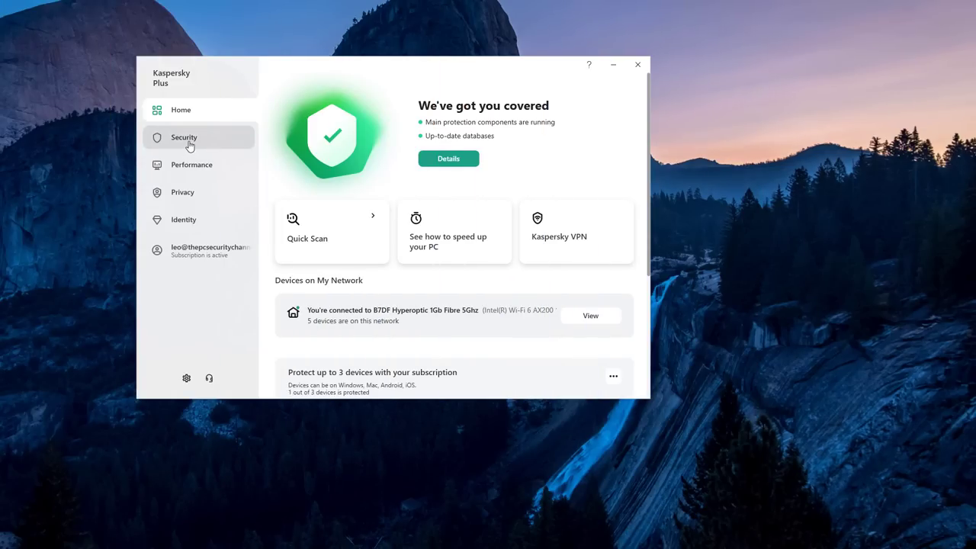
Step: Visit the Security section and look over the Home page's network devices, subscription and Timeline areas
{"action": "left_click", "coordinate": [188, 145]}
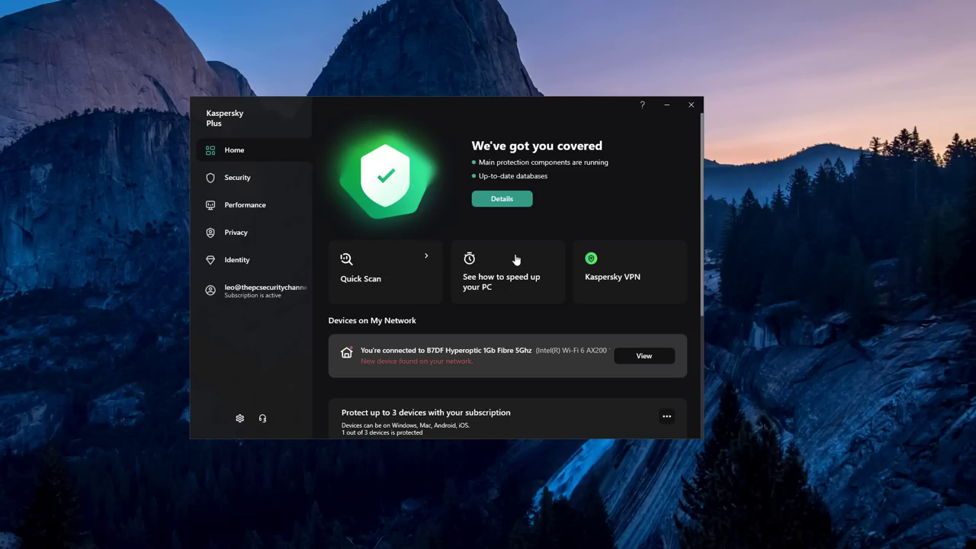
{"action": "scroll", "coordinate": [516, 260], "scroll_direction": "down", "scroll_amount": 3}
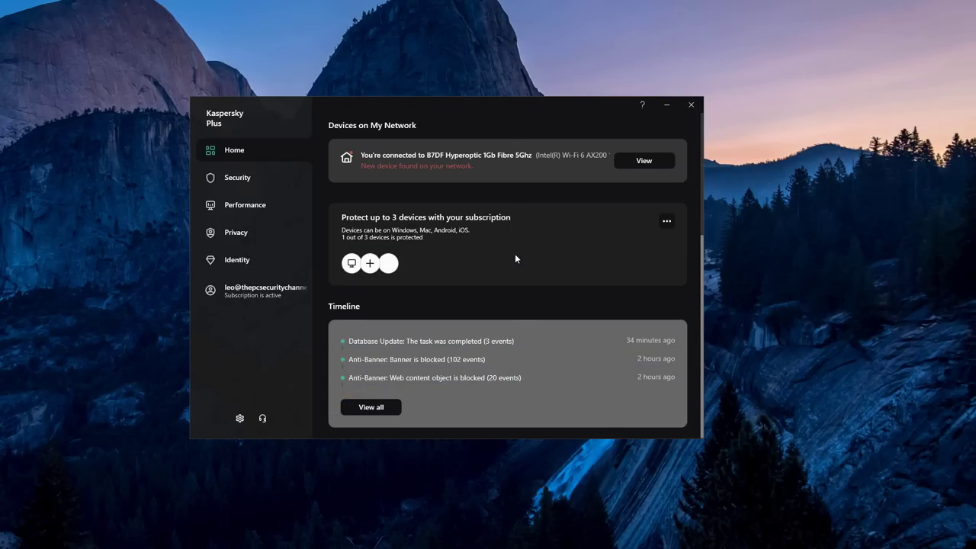
{"action": "scroll", "coordinate": [515, 260], "scroll_direction": "up", "scroll_amount": 3}
{"action": "scroll", "coordinate": [515, 260], "scroll_direction": "up", "scroll_amount": 1}
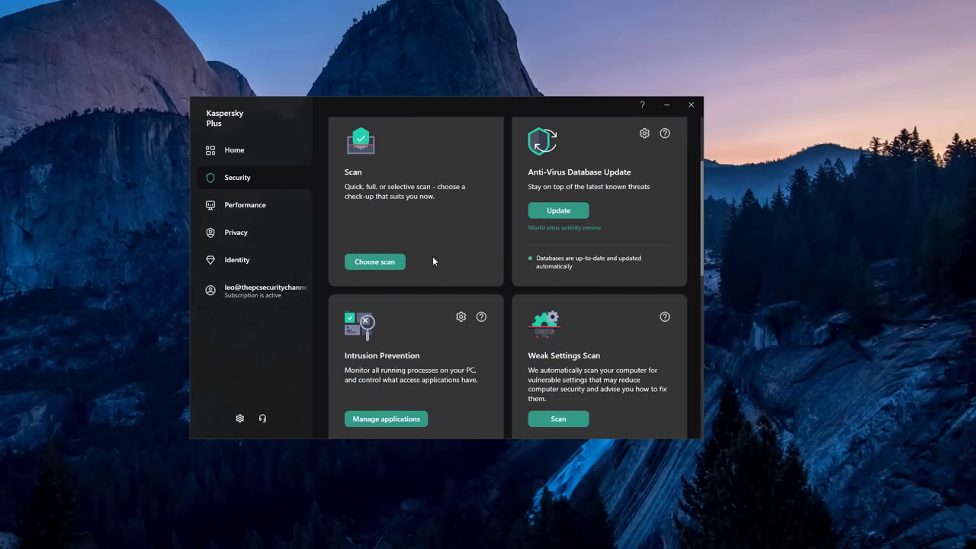
Step: View Intrusion Prevention's managed applications in an enlarged window and close it
{"action": "scroll", "coordinate": [432, 256], "scroll_direction": "down", "scroll_amount": 3}
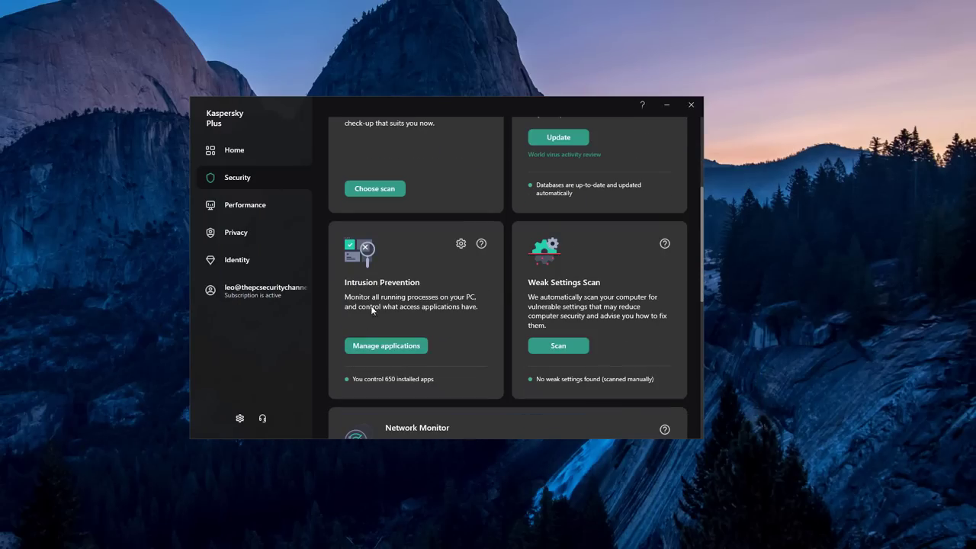
{"action": "left_click", "coordinate": [386, 347]}
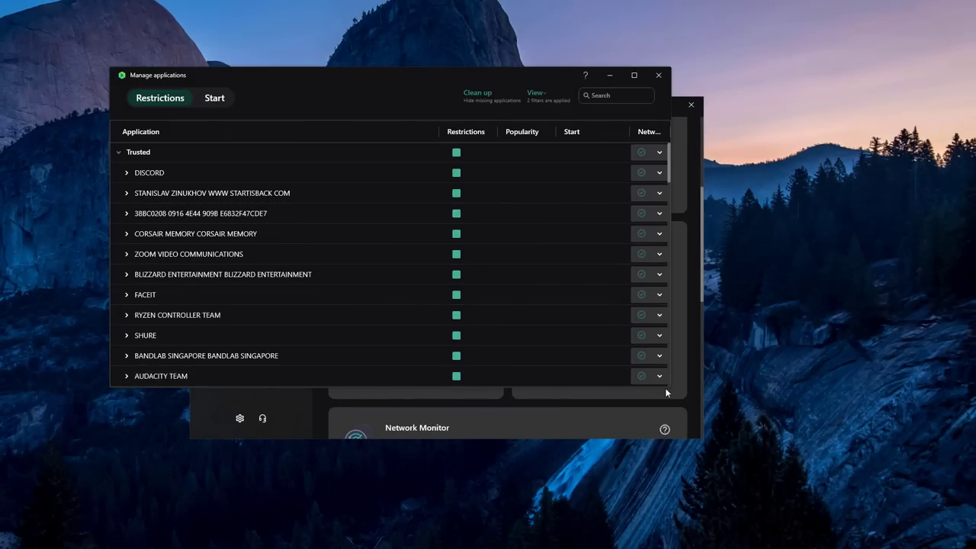
{"action": "left_click_drag", "start_coordinate": [667, 387], "coordinate": [829, 506]}
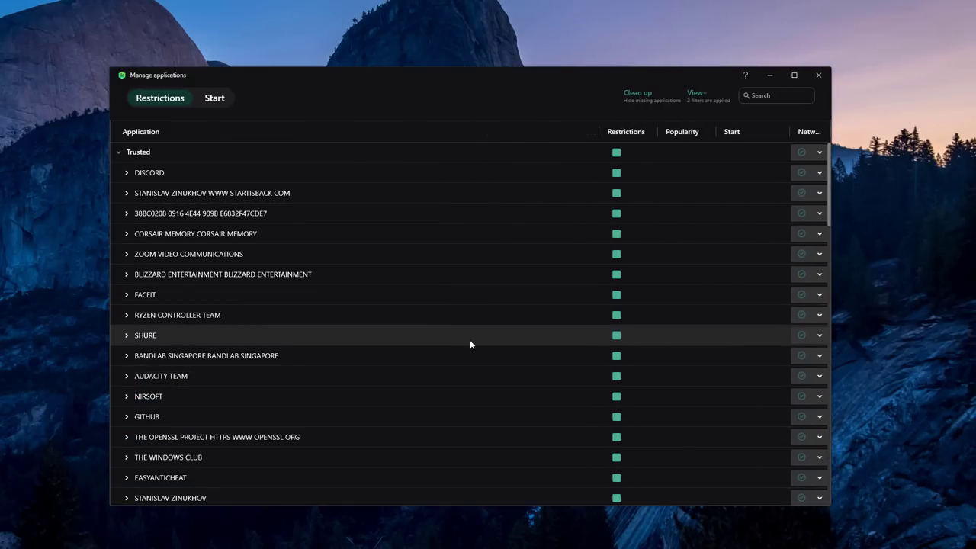
{"action": "left_click", "coordinate": [818, 75]}
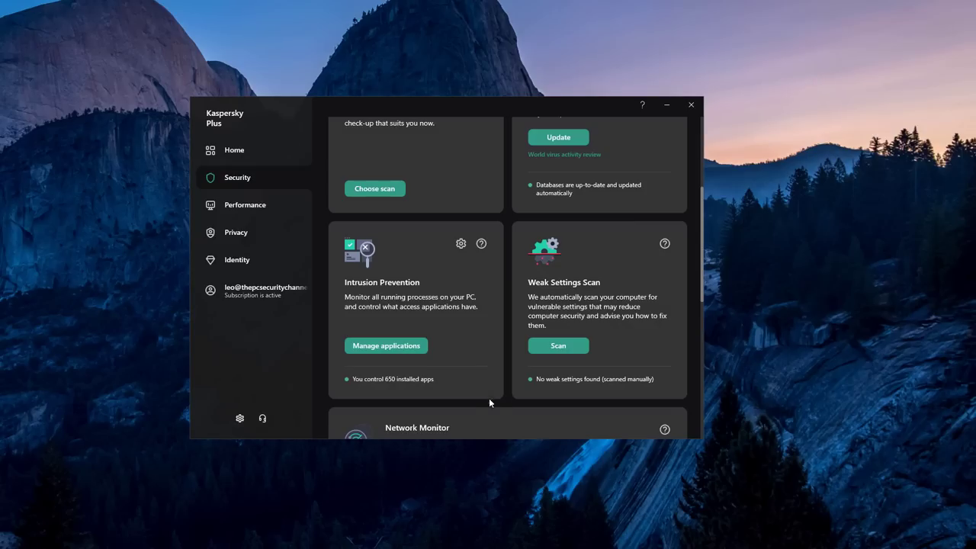
Step: Revisit the Home and Security sections, and open the Identity Protection Wallet's document storage from the Identity section
{"action": "left_click", "coordinate": [237, 148]}
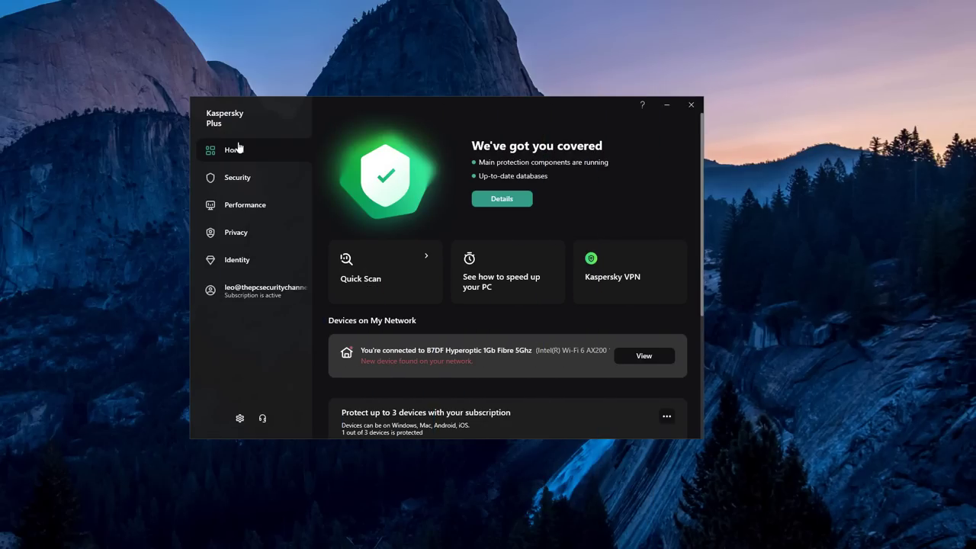
{"action": "left_click", "coordinate": [235, 182]}
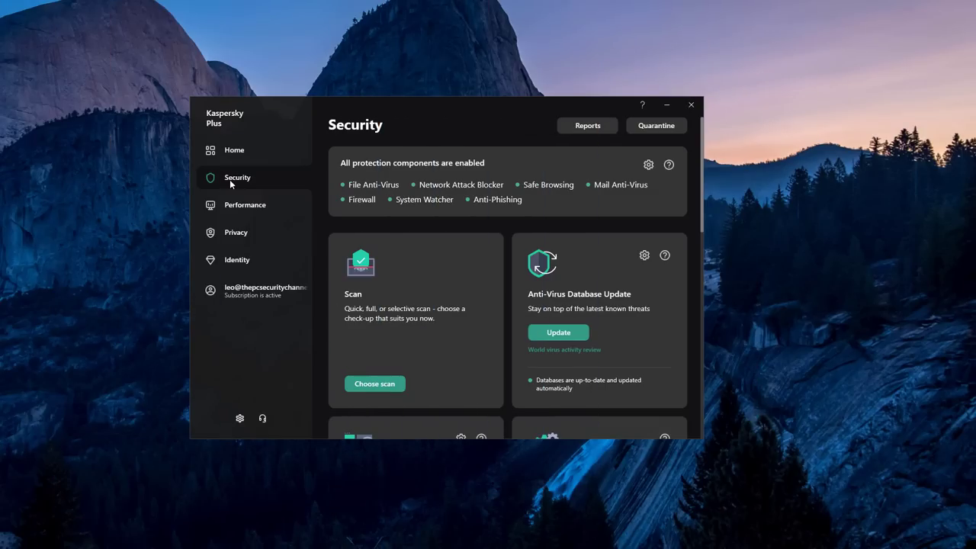
{"action": "left_click", "coordinate": [244, 263]}
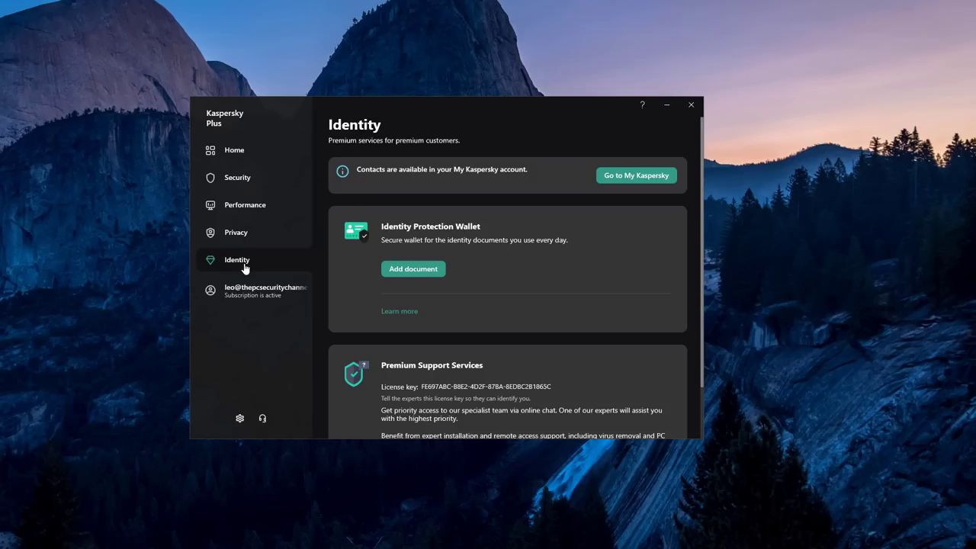
{"action": "left_click", "coordinate": [401, 270]}
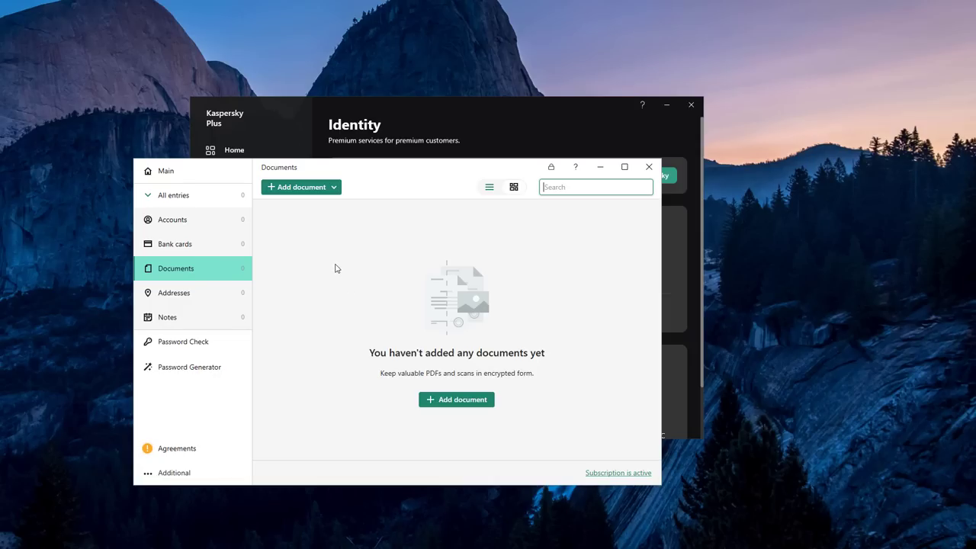
Step: View the Password Check page and the Password Generator options, and close the generator
{"action": "left_click", "coordinate": [194, 343]}
{"action": "left_click", "coordinate": [196, 366]}
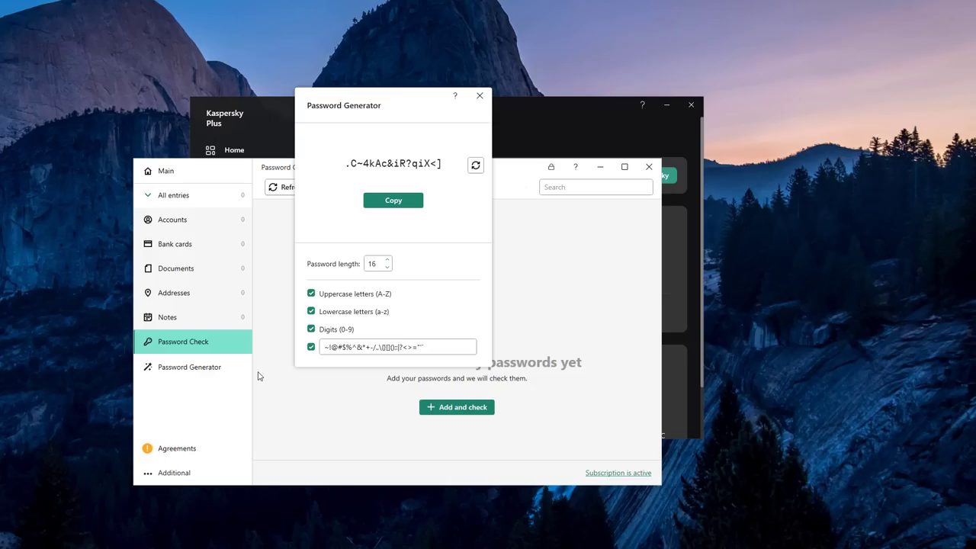
{"action": "left_click", "coordinate": [480, 98]}
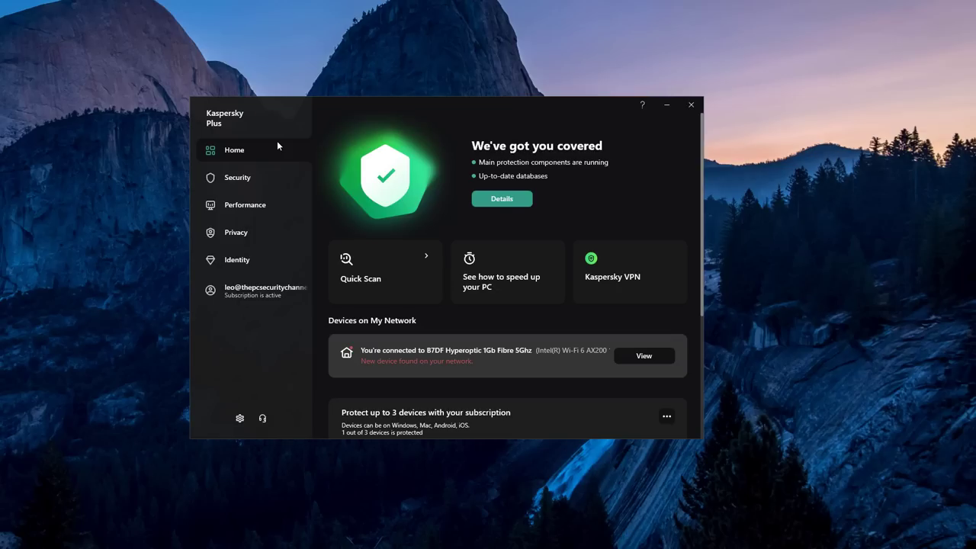
Step: Look over the Performance section's speed-up, disk clean-up and hard drive health tools, and return to the Home overview
{"action": "left_click", "coordinate": [244, 204]}
{"action": "scroll", "coordinate": [643, 385], "scroll_direction": "down", "scroll_amount": 5}
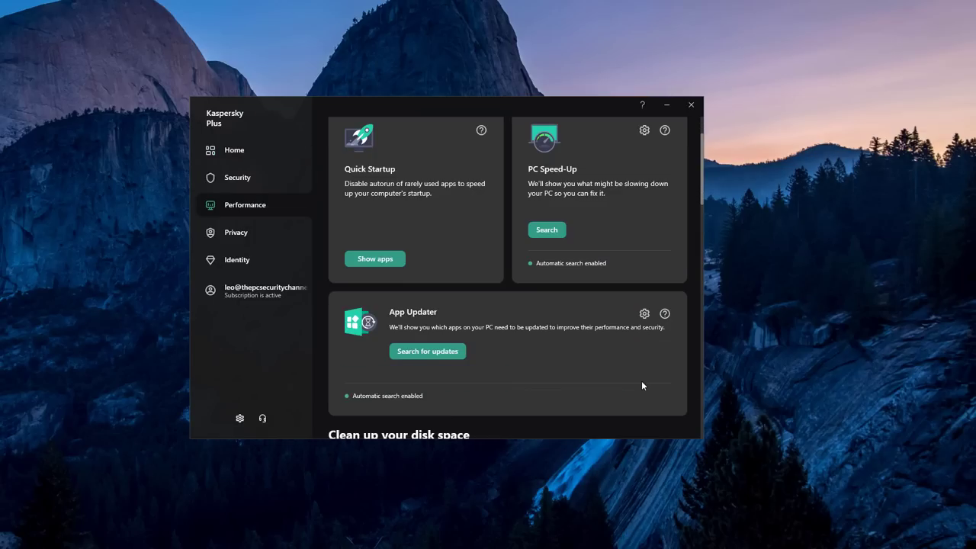
{"action": "scroll", "coordinate": [641, 385], "scroll_direction": "down", "scroll_amount": 4}
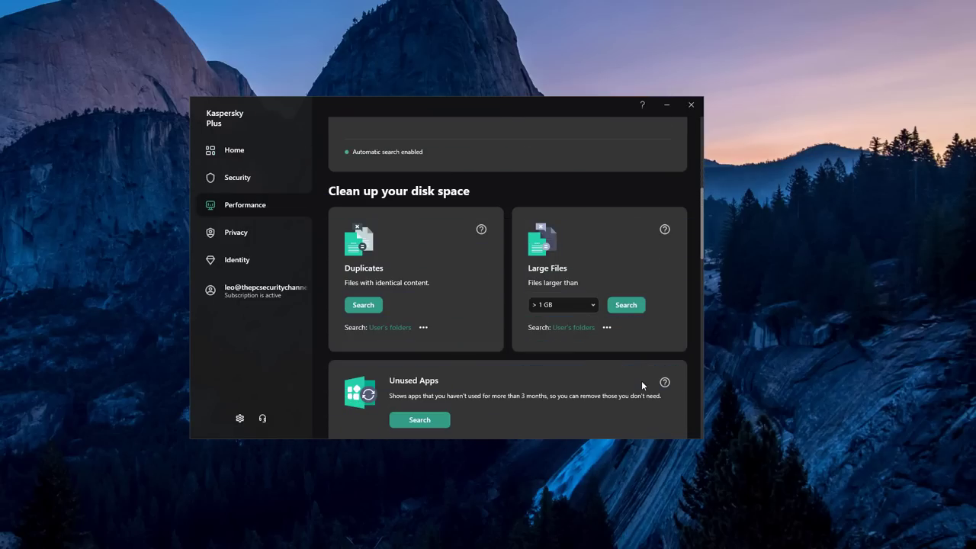
{"action": "scroll", "coordinate": [641, 384], "scroll_direction": "down", "scroll_amount": 3}
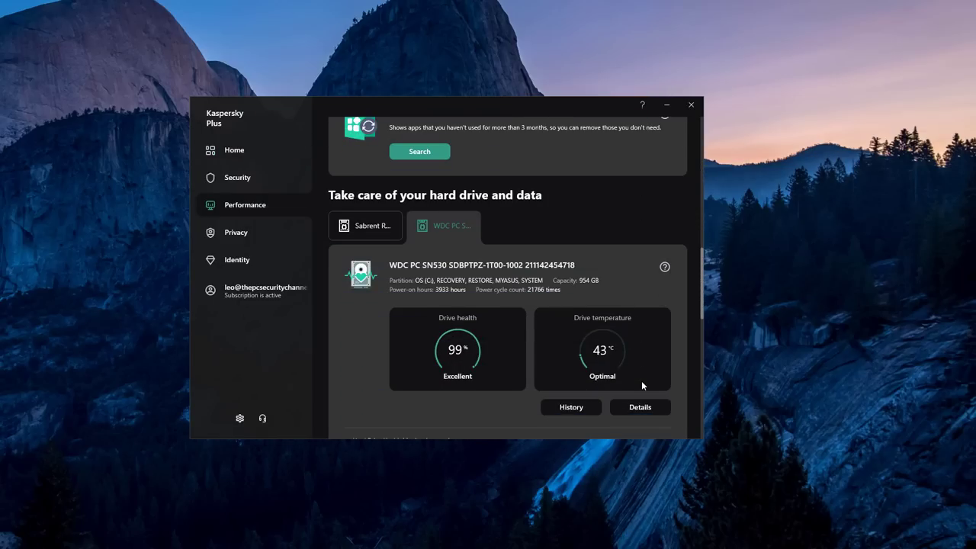
{"action": "left_click", "coordinate": [276, 156]}
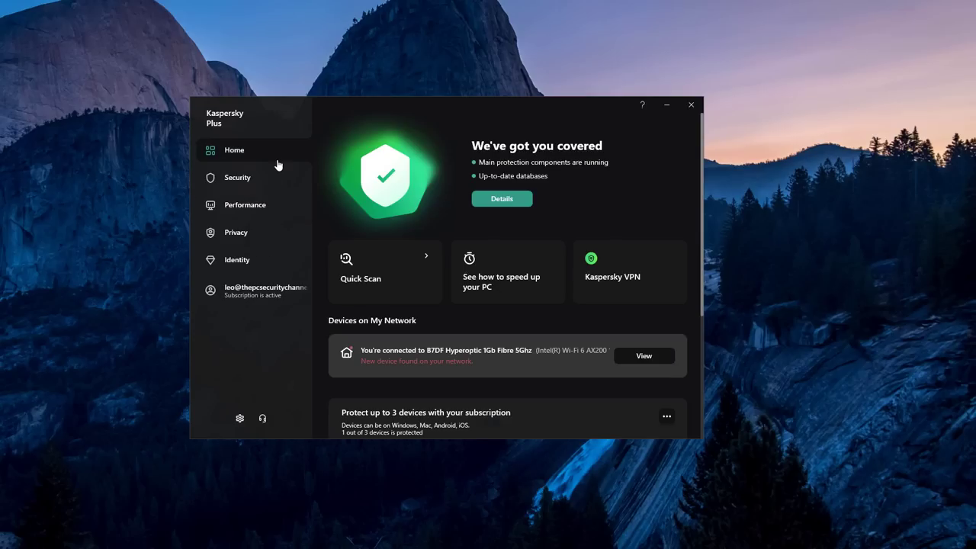